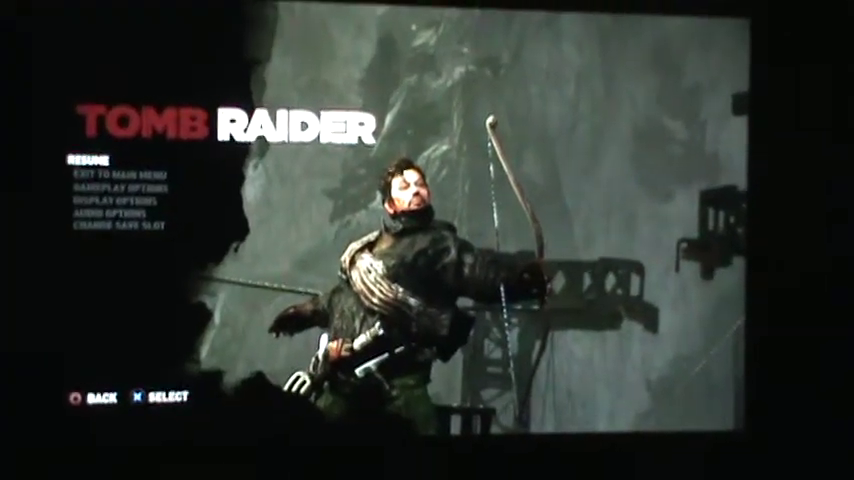
key("Down")
key("Down")
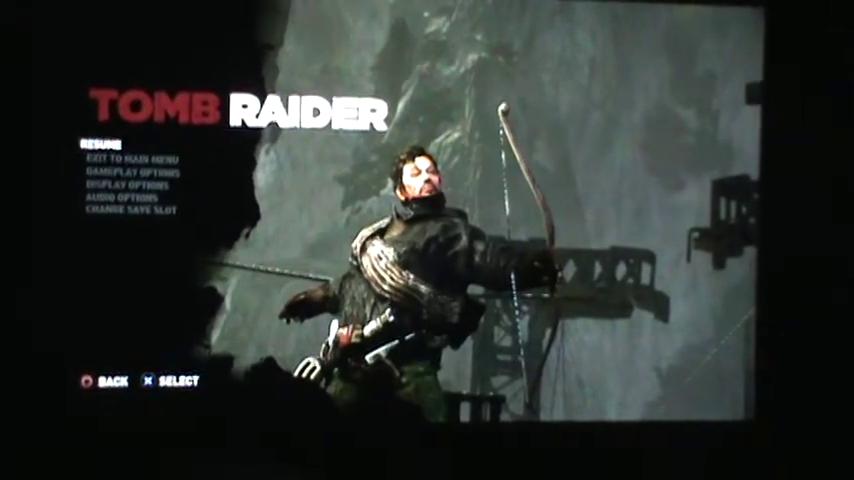
key("Down")
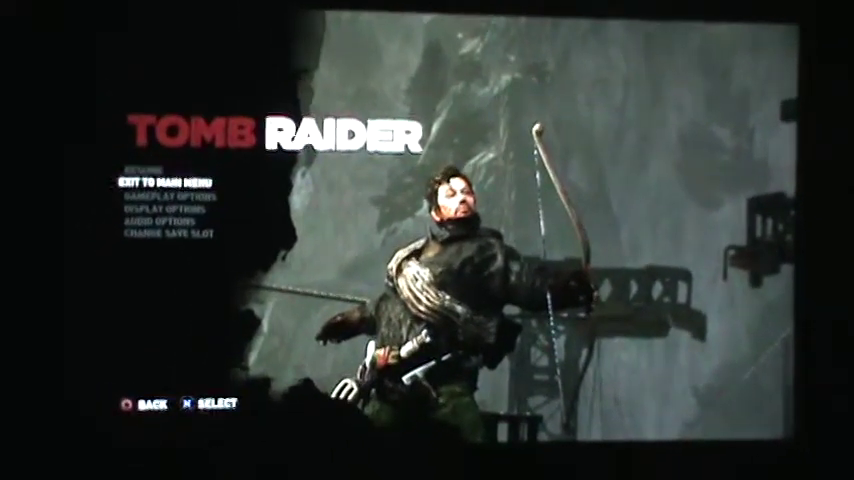
key("Escape")
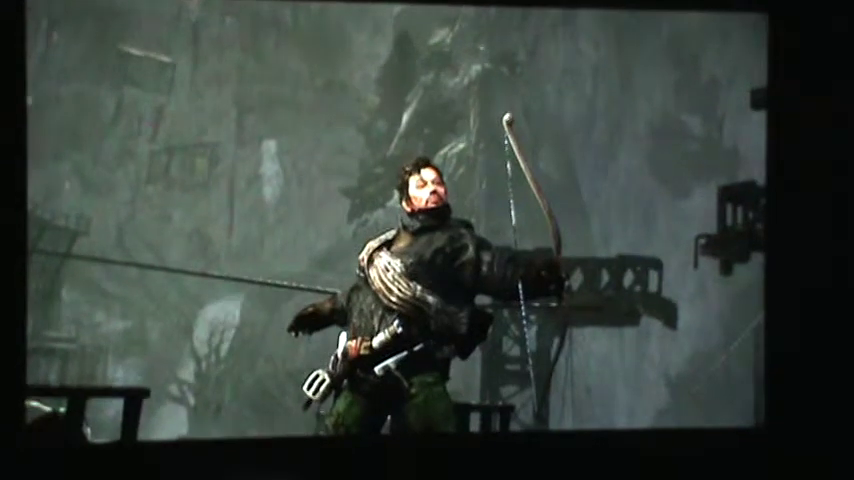
key("Escape")
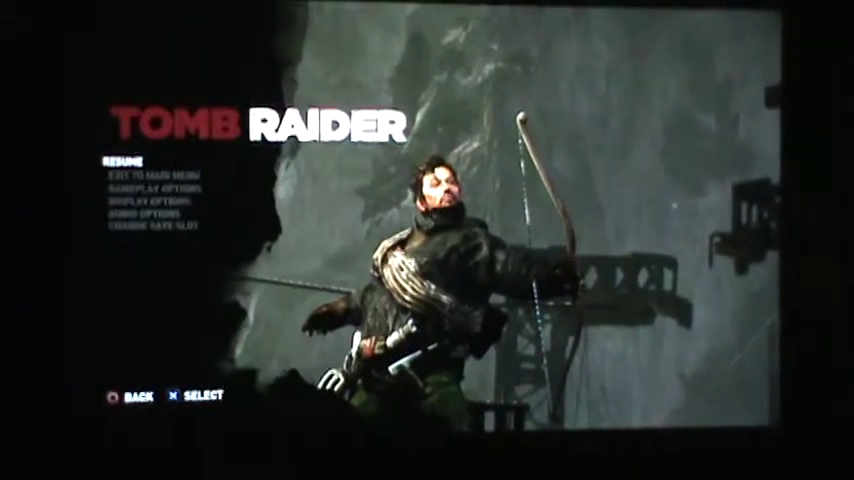